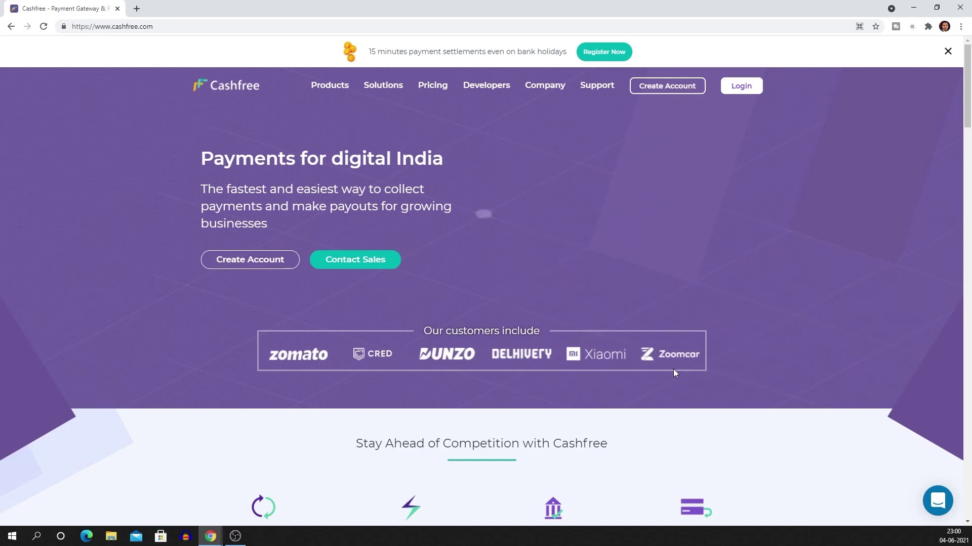
- Examine the Cashfree homepage's features and product offerings, focusing on the Payment Gateway description and its settlement time
{"action": "scroll", "coordinate": [594, 381], "scroll_direction": "down", "scroll_amount": 5}
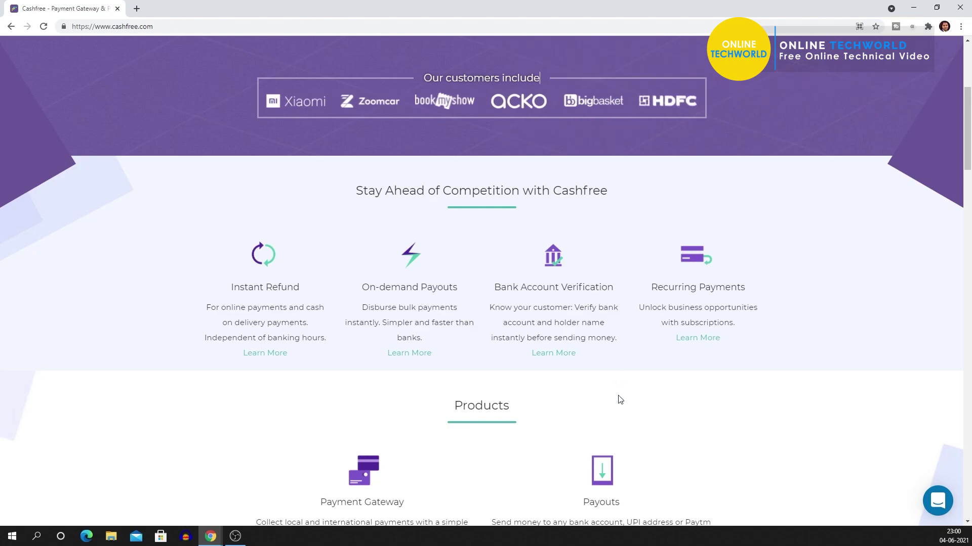
{"action": "scroll", "coordinate": [620, 399], "scroll_direction": "down", "scroll_amount": 3}
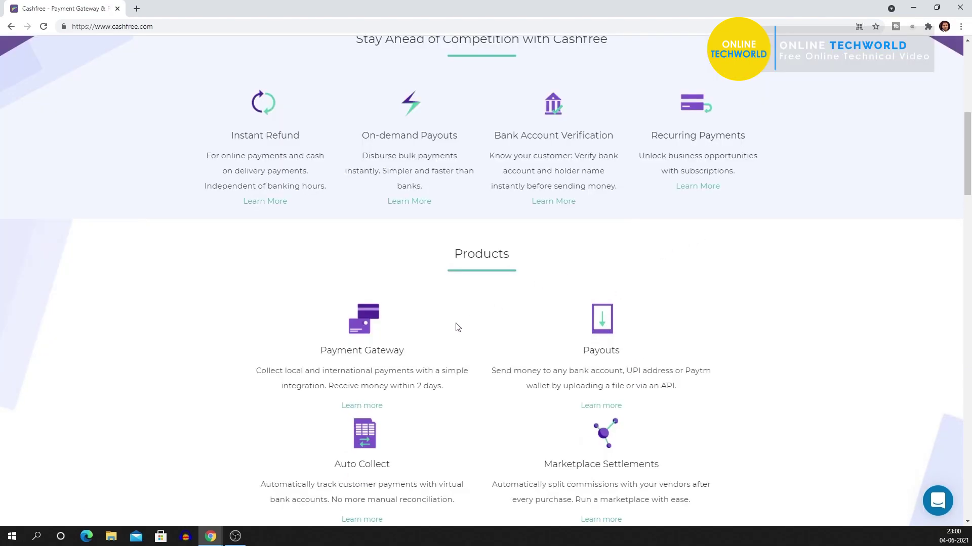
{"action": "scroll", "coordinate": [470, 320], "scroll_direction": "down", "scroll_amount": 2}
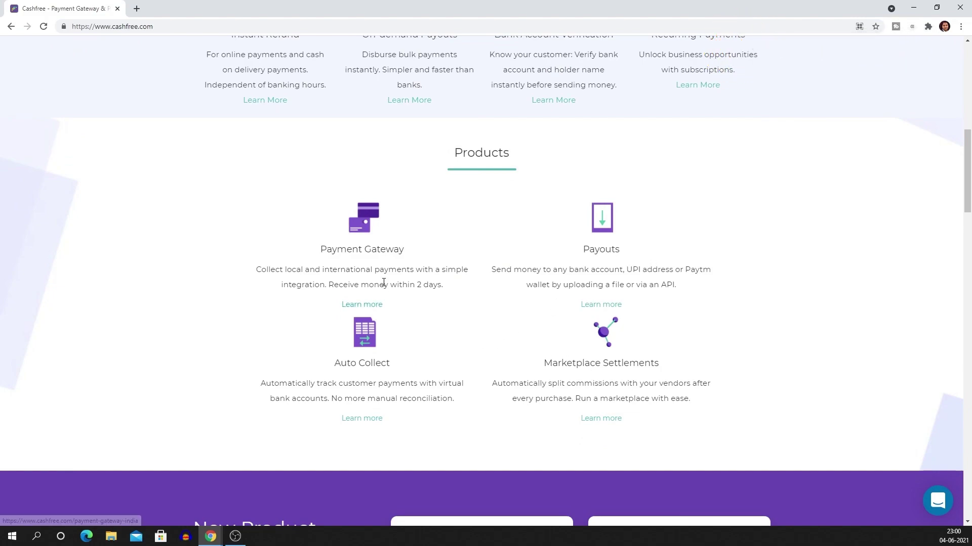
{"action": "left_click_drag", "start_coordinate": [319, 251], "coordinate": [449, 258]}
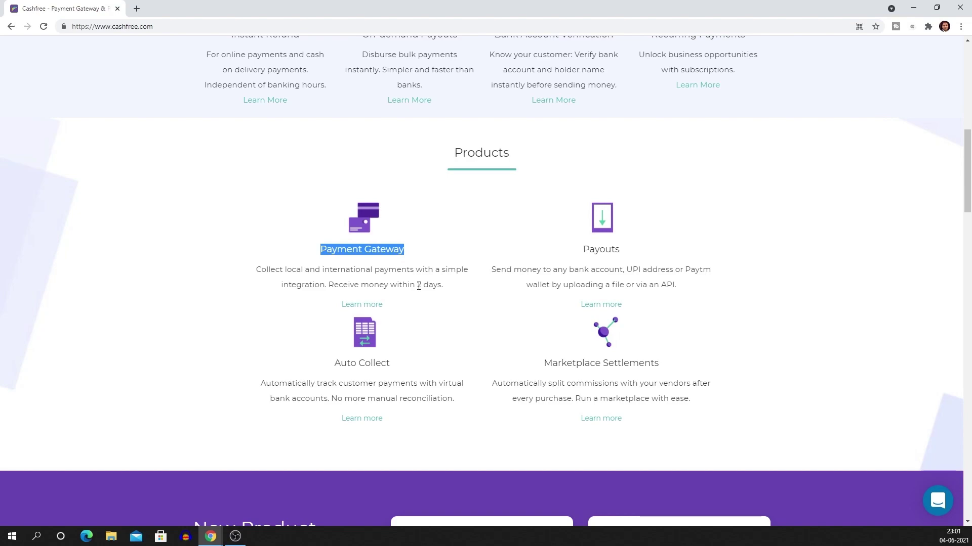
{"action": "left_click_drag", "start_coordinate": [419, 286], "coordinate": [477, 290]}
{"action": "left_click", "coordinate": [477, 290]}
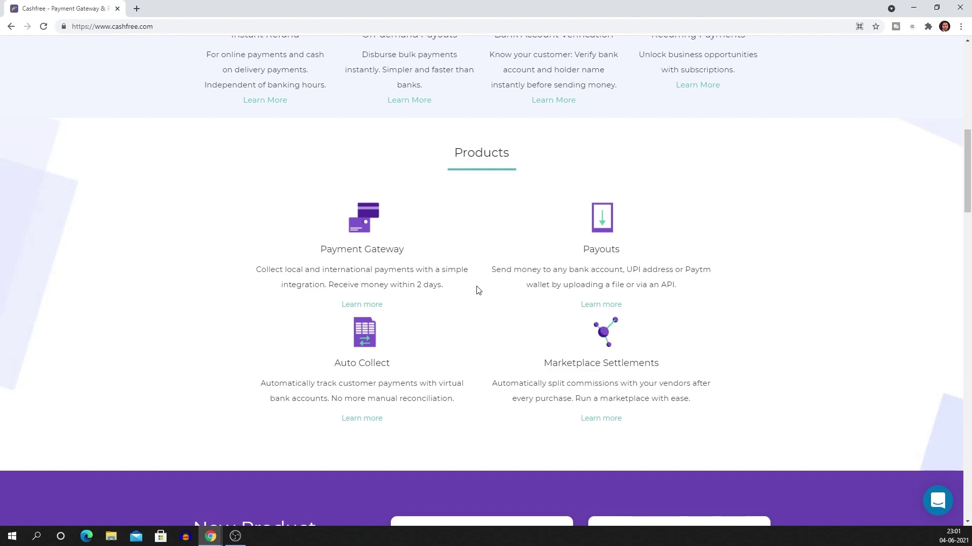
{"action": "scroll", "coordinate": [455, 304], "scroll_direction": "down", "scroll_amount": 4}
{"action": "scroll", "coordinate": [434, 331], "scroll_direction": "up", "scroll_amount": 15}
- Open the pricing page and review the Payment Gateway charges for every payment mode, including Paylater and international cards
{"action": "mouse_move", "coordinate": [334, 91]}
{"action": "left_click", "coordinate": [438, 90]}
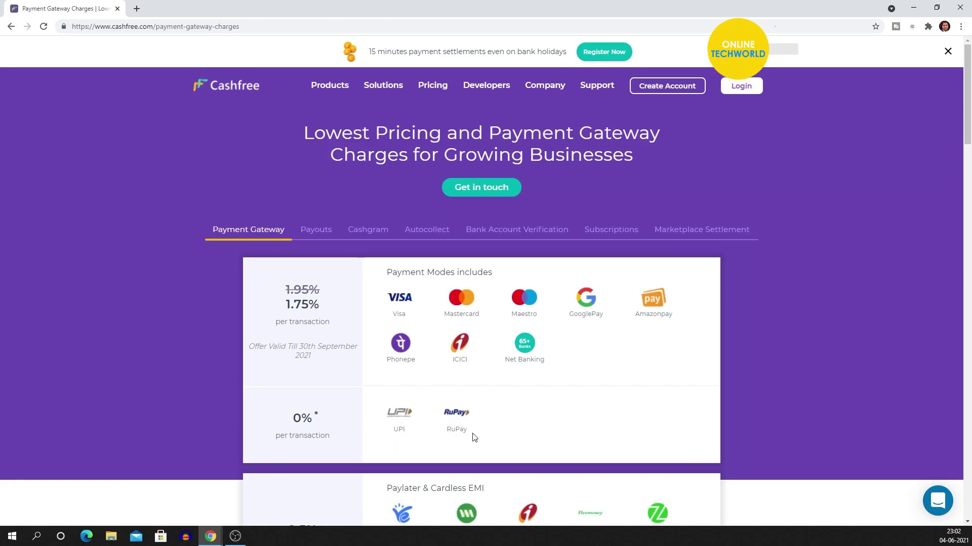
{"action": "scroll", "coordinate": [580, 261], "scroll_direction": "down", "scroll_amount": 4}
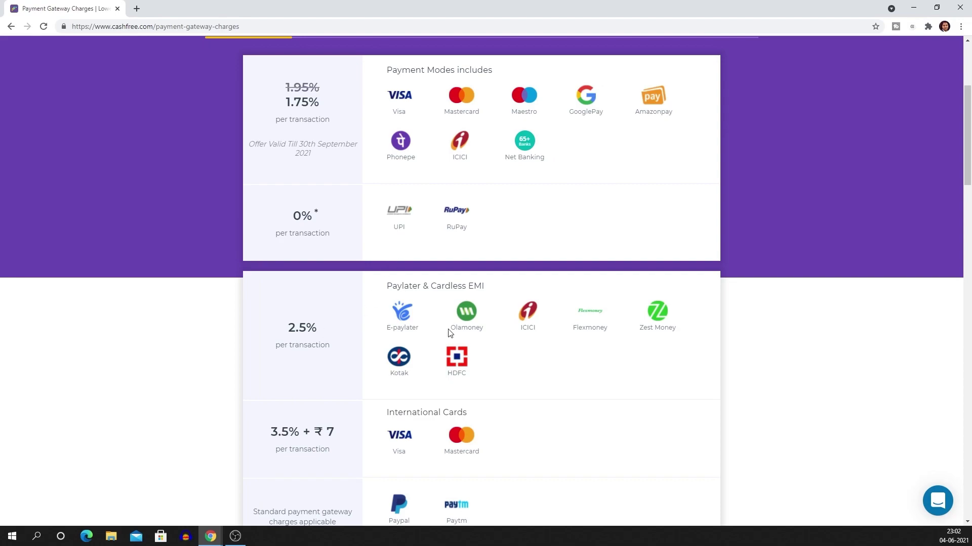
{"action": "scroll", "coordinate": [520, 399], "scroll_direction": "down", "scroll_amount": 1}
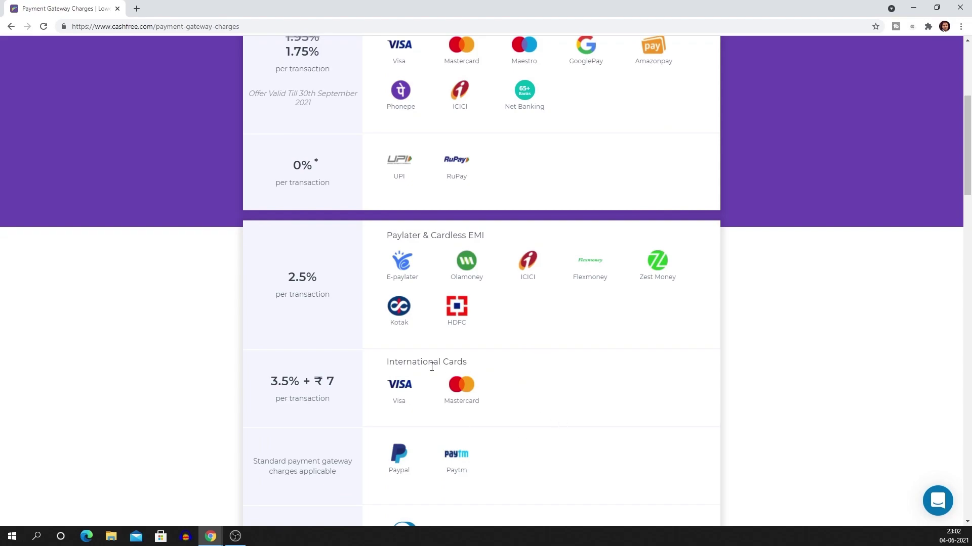
{"action": "scroll", "coordinate": [434, 369], "scroll_direction": "down", "scroll_amount": 3}
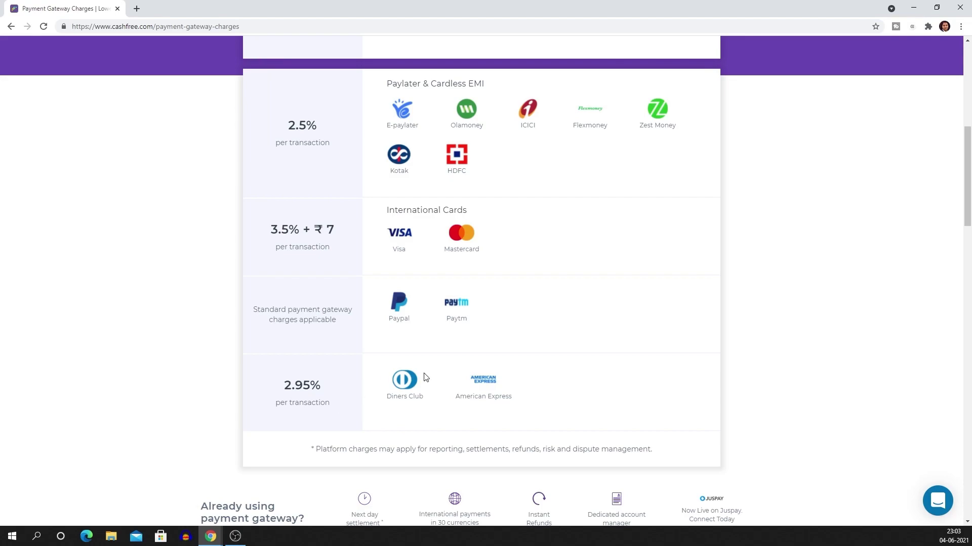
- Look through the pricing for Payouts, Cashgram, Autocollect, Bank Account Verification and Marketplace Settlement
{"action": "scroll", "coordinate": [513, 374], "scroll_direction": "up", "scroll_amount": 8}
{"action": "left_click", "coordinate": [315, 230]}
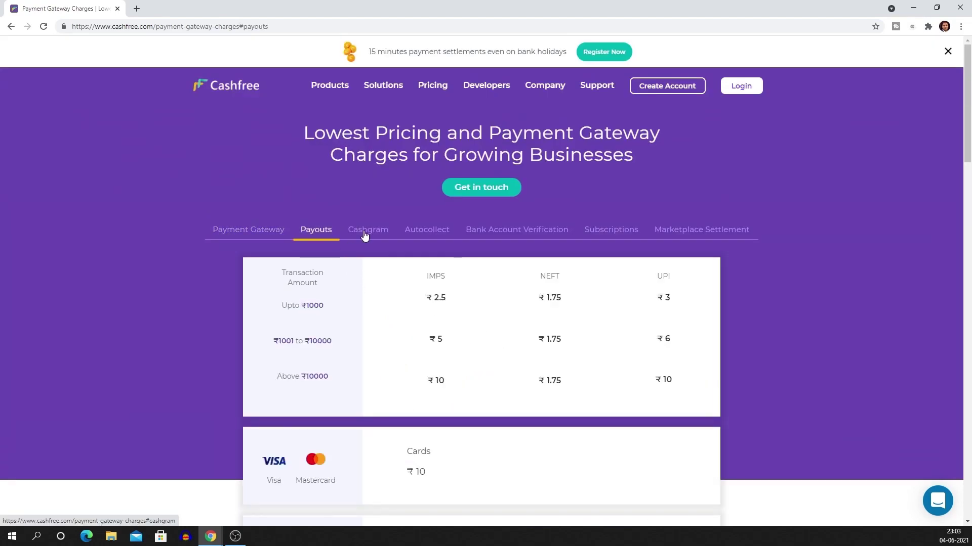
{"action": "left_click", "coordinate": [365, 232]}
{"action": "left_click", "coordinate": [424, 232]}
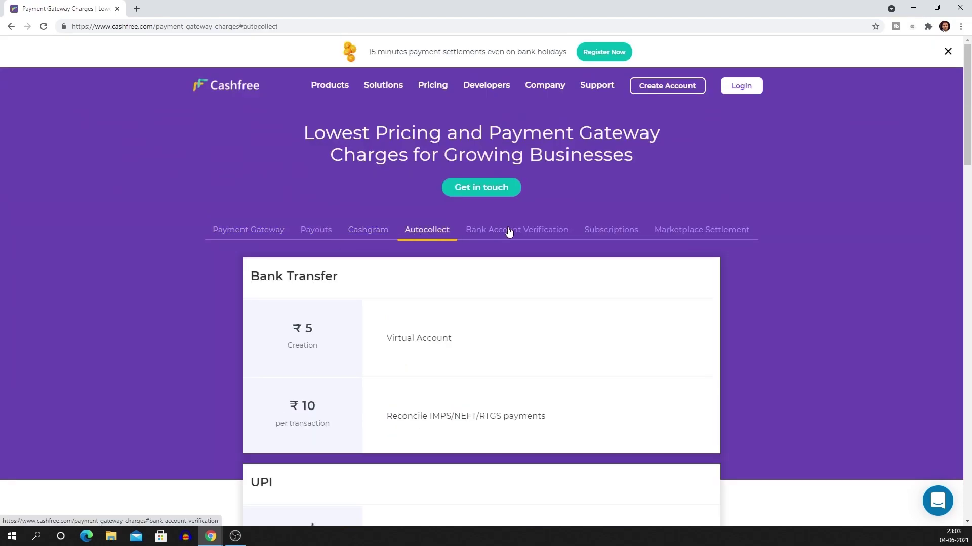
{"action": "left_click", "coordinate": [509, 230]}
{"action": "left_click", "coordinate": [680, 230]}
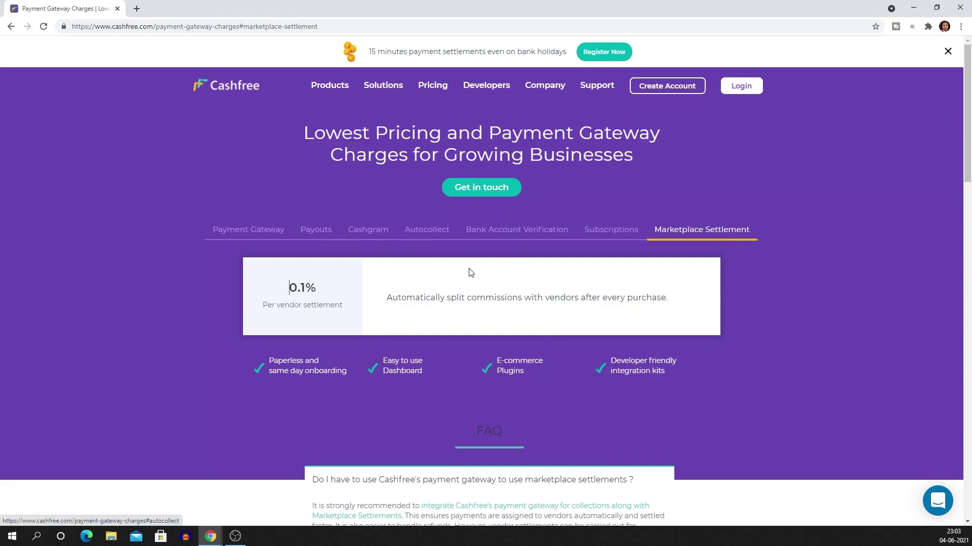
- Revisit the Cashgram, Bank Account Verification and Payouts pricing, and return to the Payment Gateway charges
{"action": "left_click", "coordinate": [358, 230]}
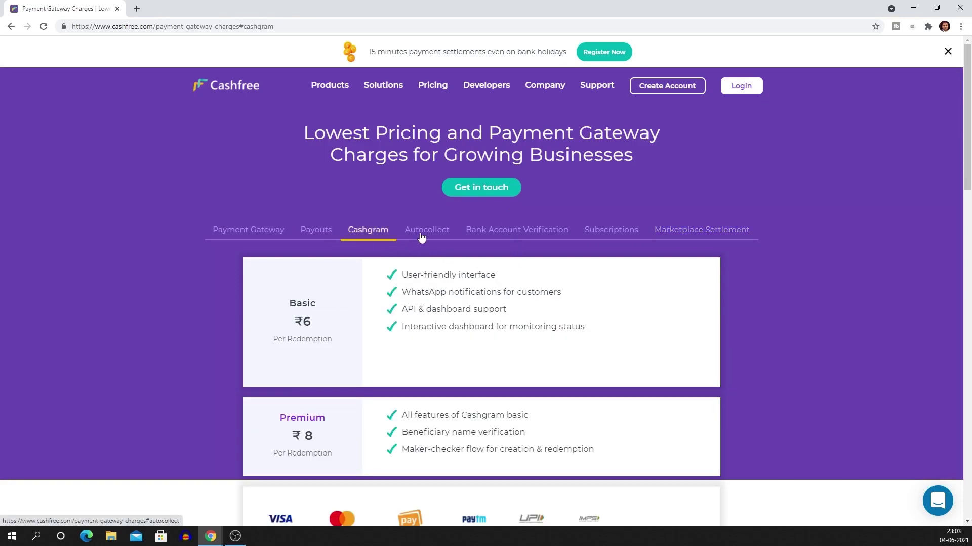
{"action": "left_click", "coordinate": [508, 231]}
{"action": "left_click", "coordinate": [311, 231]}
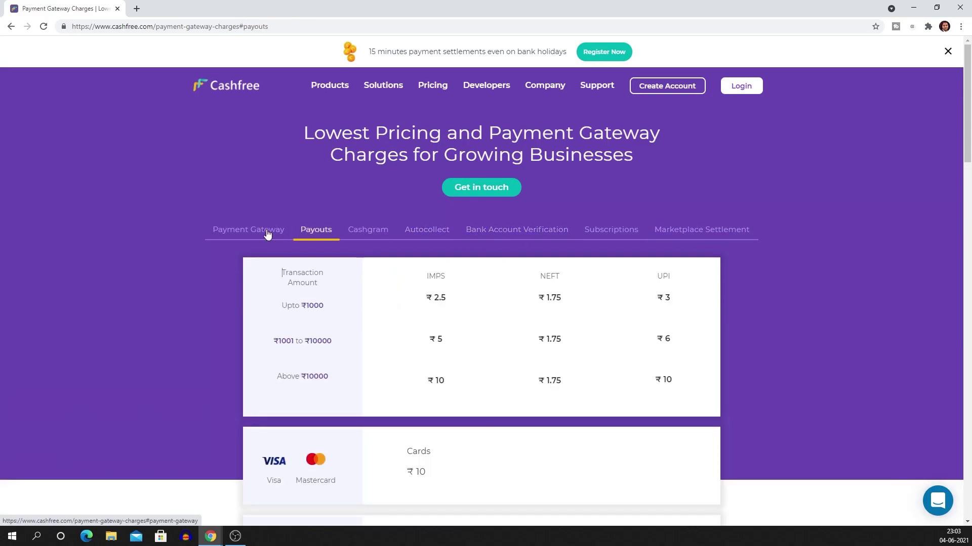
{"action": "left_click", "coordinate": [248, 230]}
{"action": "scroll", "coordinate": [587, 319], "scroll_direction": "down", "scroll_amount": 5}
{"action": "scroll", "coordinate": [587, 319], "scroll_direction": "up", "scroll_amount": 5}
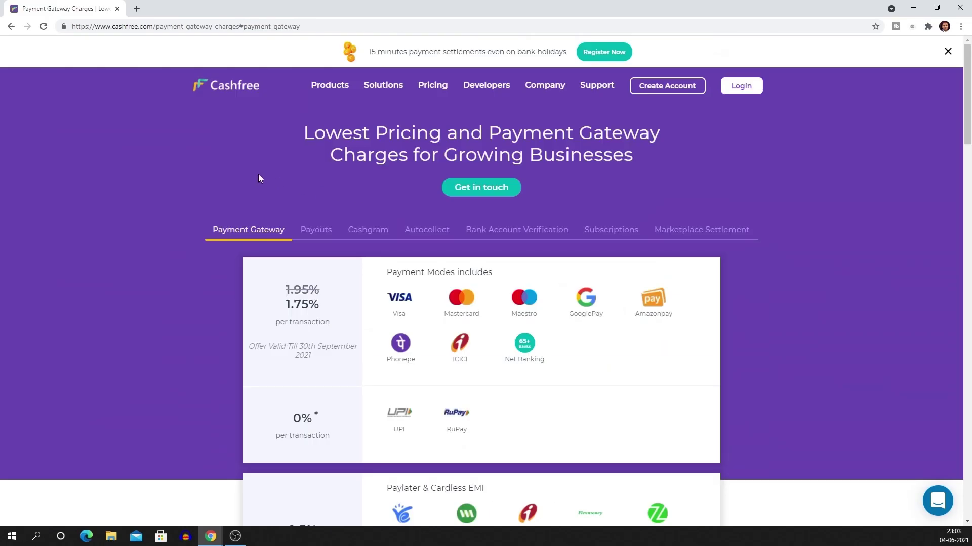
- Open the Create Account form from the homepage and accept the Terms & Conditions
{"action": "left_click", "coordinate": [227, 89]}
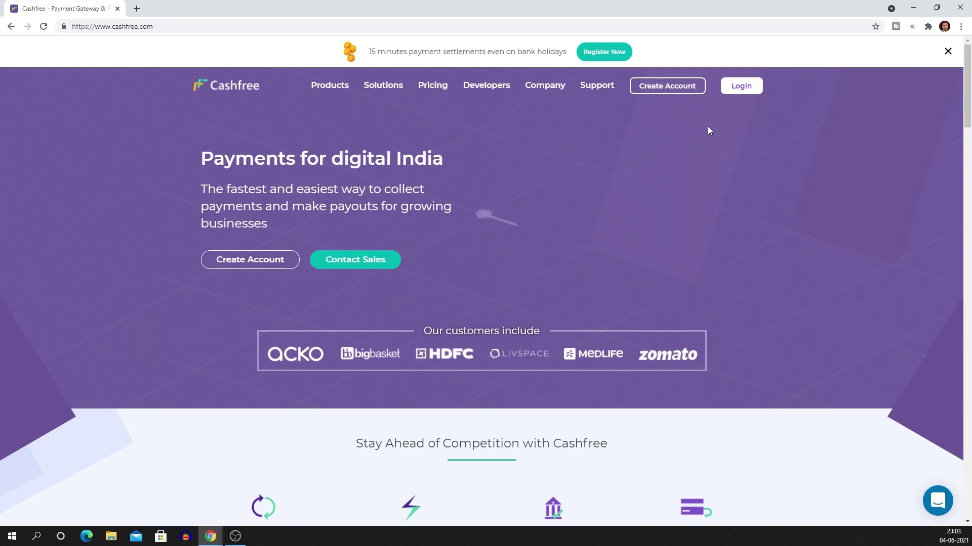
{"action": "left_click", "coordinate": [667, 87]}
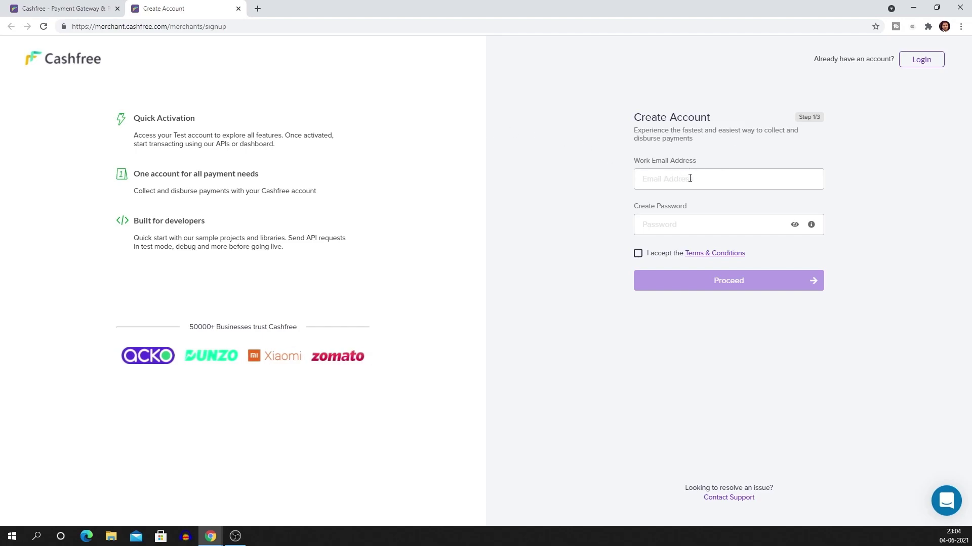
{"action": "left_click", "coordinate": [691, 230]}
{"action": "left_click", "coordinate": [557, 233]}
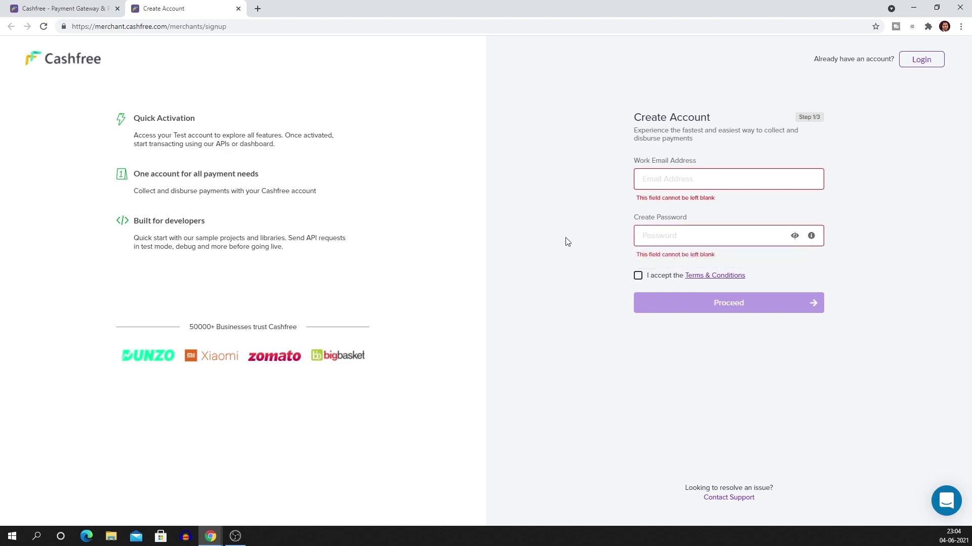
{"action": "left_click", "coordinate": [636, 278]}
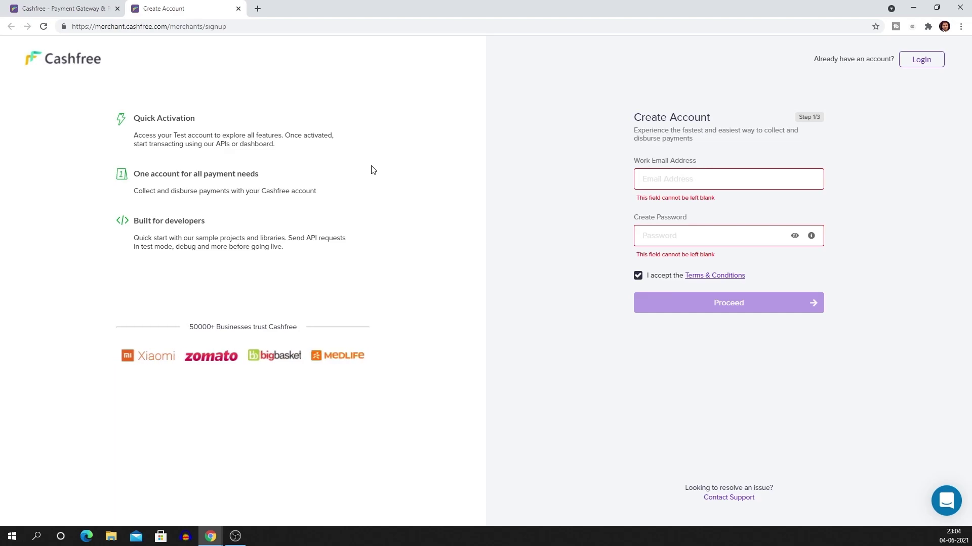
{"action": "left_click", "coordinate": [661, 188]}
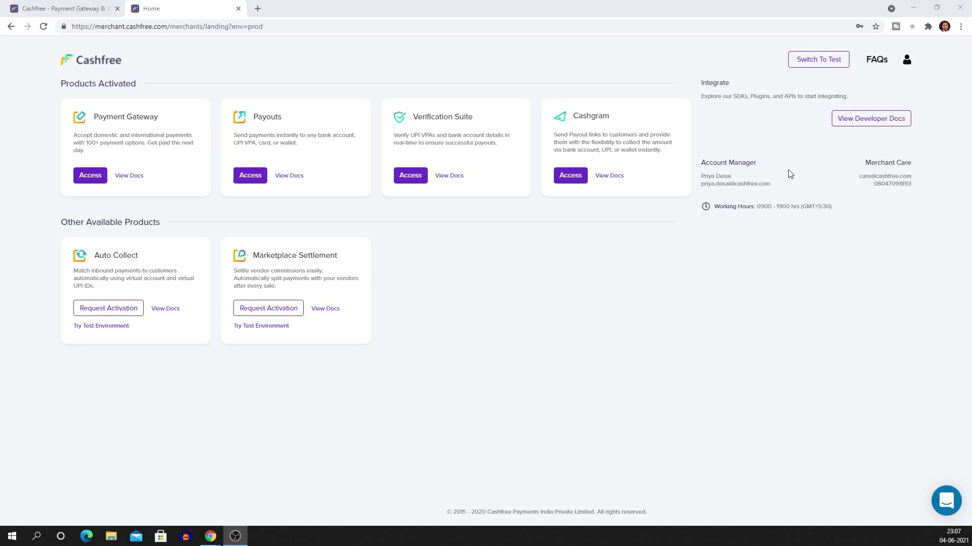
- View the merchant account's test environment, return to production and access the Payment Gateway dashboard
{"action": "left_click", "coordinate": [830, 59]}
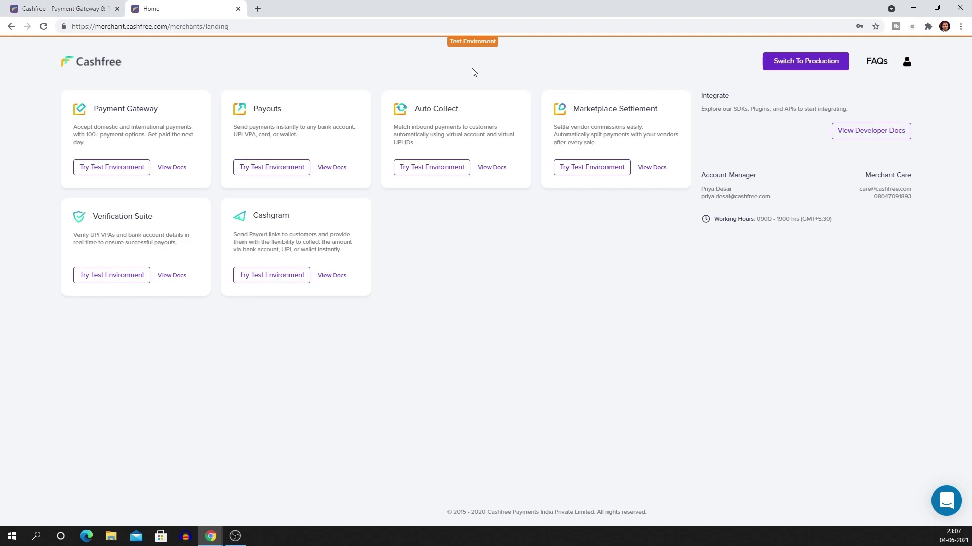
{"action": "left_click", "coordinate": [812, 69]}
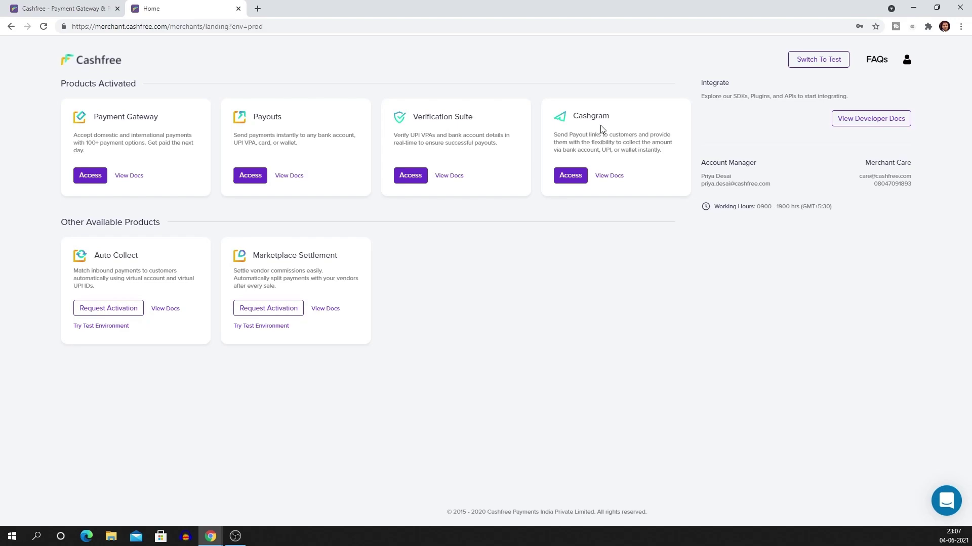
{"action": "left_click", "coordinate": [90, 176]}
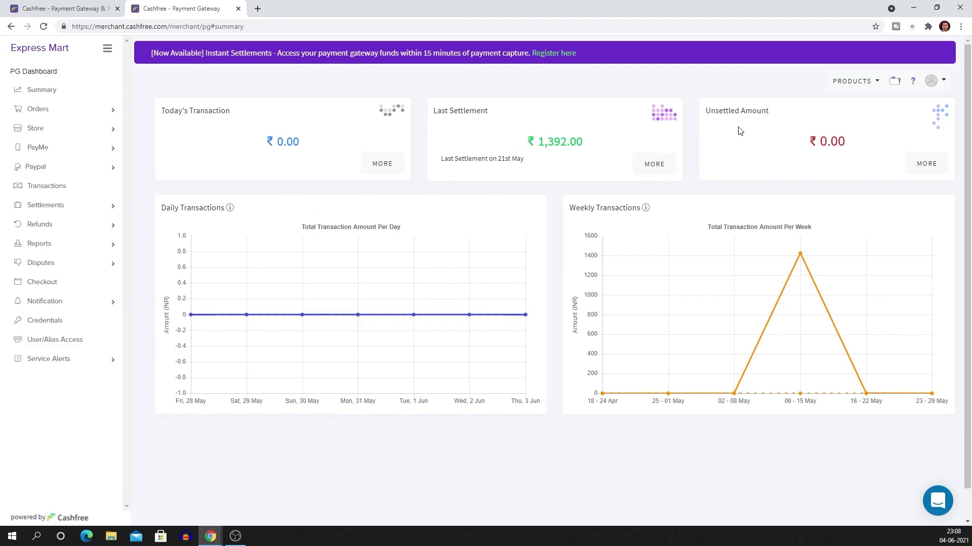
- View the orders list in the Payment Gateway dashboard and show the Store options
{"action": "left_click", "coordinate": [53, 109]}
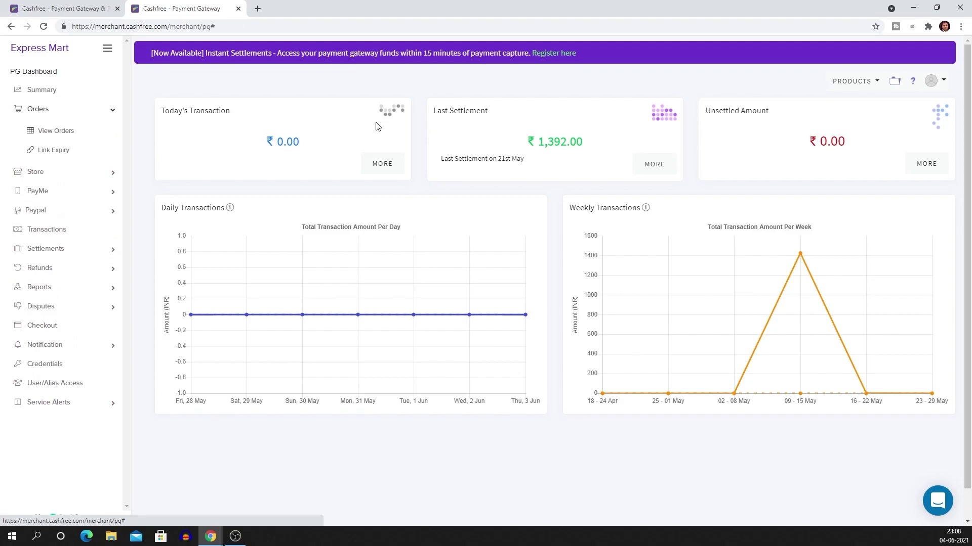
{"action": "left_click", "coordinate": [71, 132]}
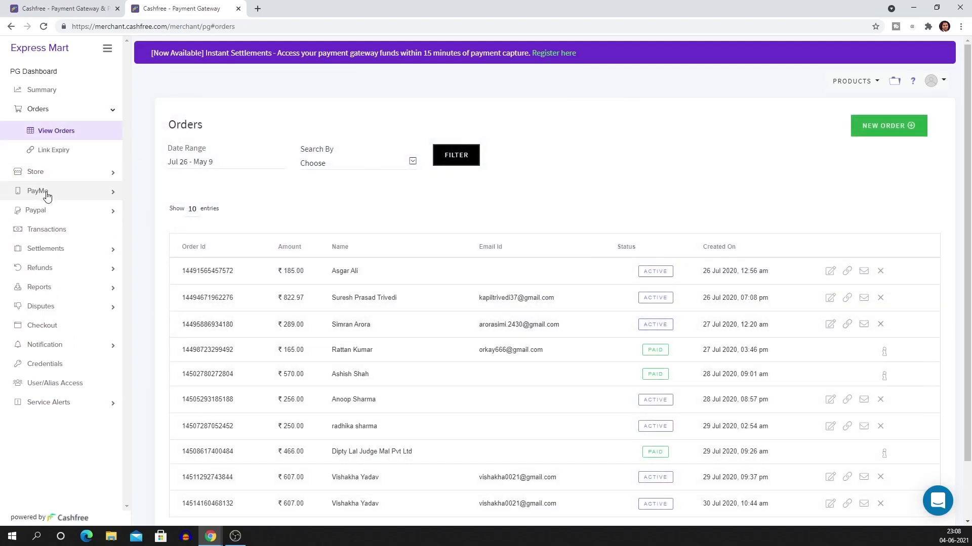
{"action": "left_click", "coordinate": [56, 175]}
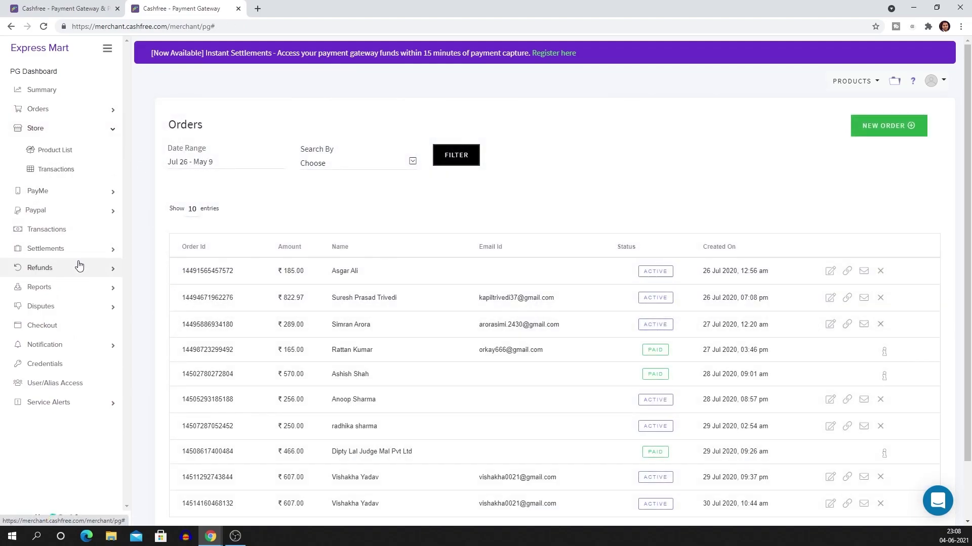
- Review the settlements list and the refunds page in the Payment Gateway dashboard
{"action": "left_click", "coordinate": [61, 251]}
{"action": "left_click", "coordinate": [56, 227]}
{"action": "scroll", "coordinate": [527, 354], "scroll_direction": "down", "scroll_amount": 2}
{"action": "scroll", "coordinate": [525, 364], "scroll_direction": "up", "scroll_amount": 2}
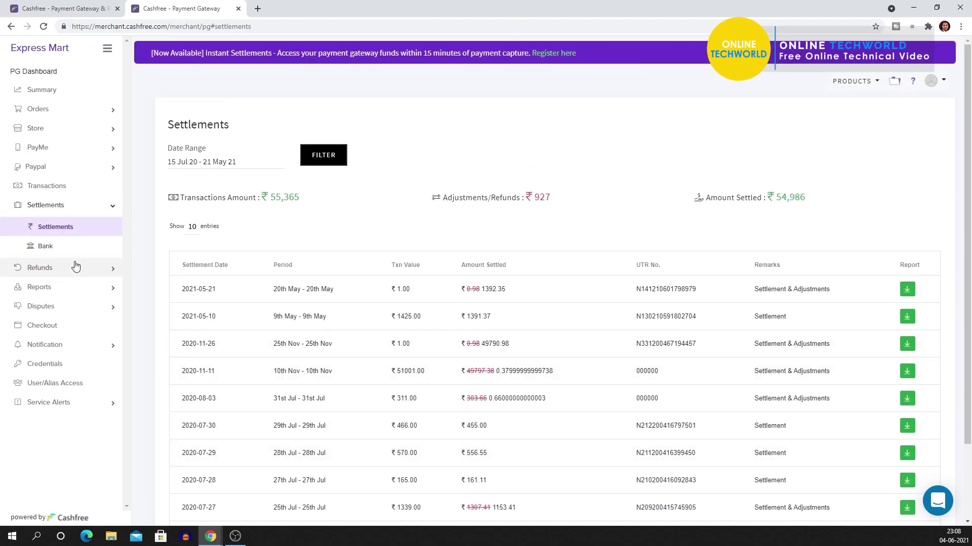
{"action": "left_click", "coordinate": [63, 273]}
{"action": "left_click", "coordinate": [48, 246]}
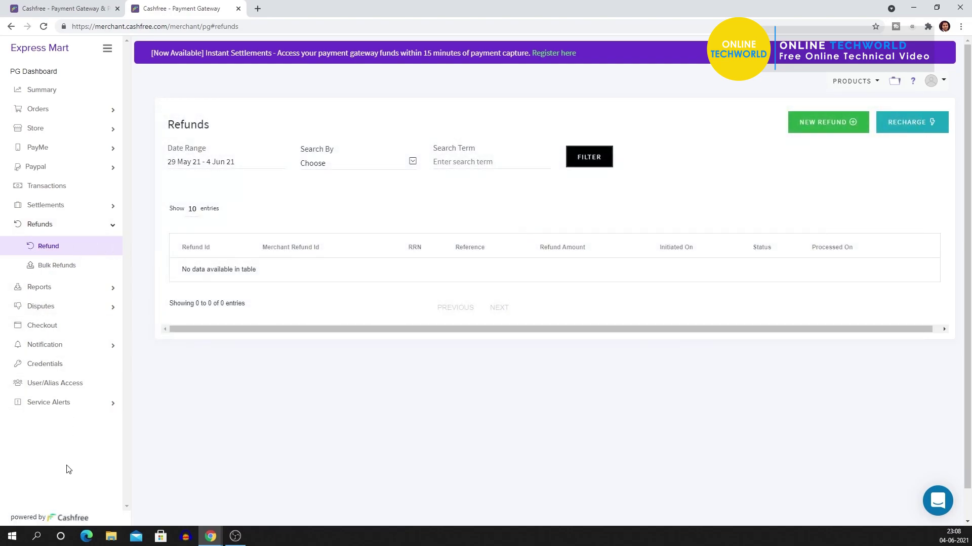
- Open the Credentials page and inspect where the production and test API credentials are obtained
{"action": "left_click", "coordinate": [65, 365]}
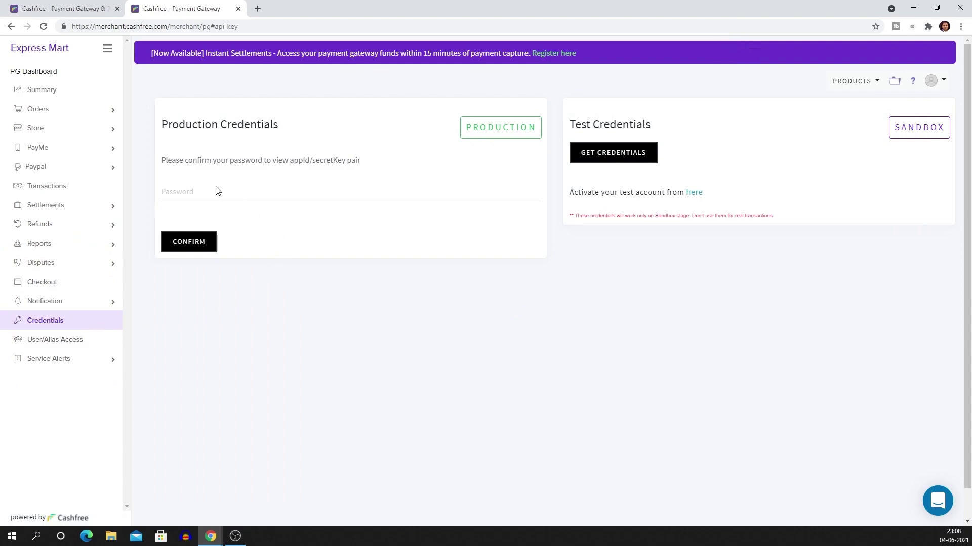
{"action": "left_click", "coordinate": [212, 193]}
{"action": "left_click", "coordinate": [324, 273]}
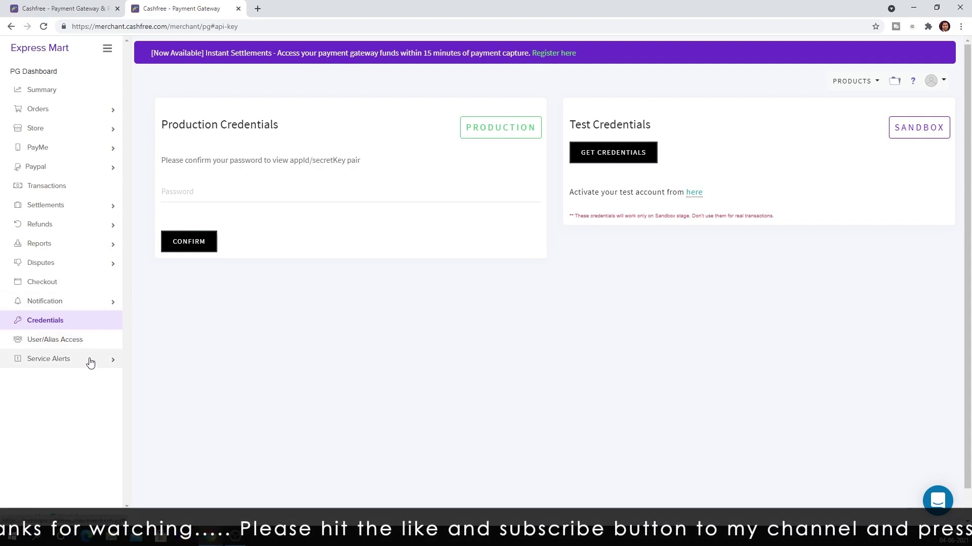
{"action": "left_click", "coordinate": [65, 74]}
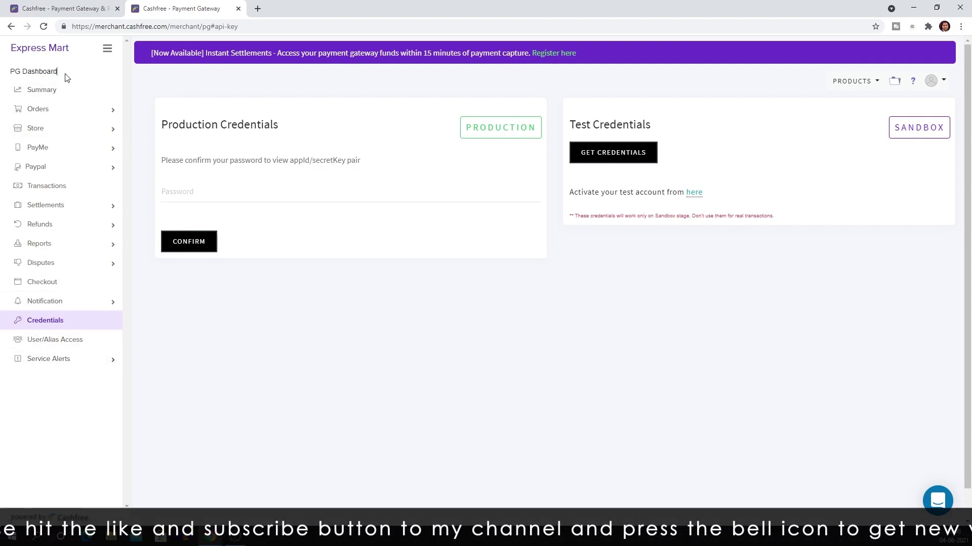
- Look over the dashboard summary, the Paypal options and the Credentials page again, ending on the summary
{"action": "left_click", "coordinate": [50, 90]}
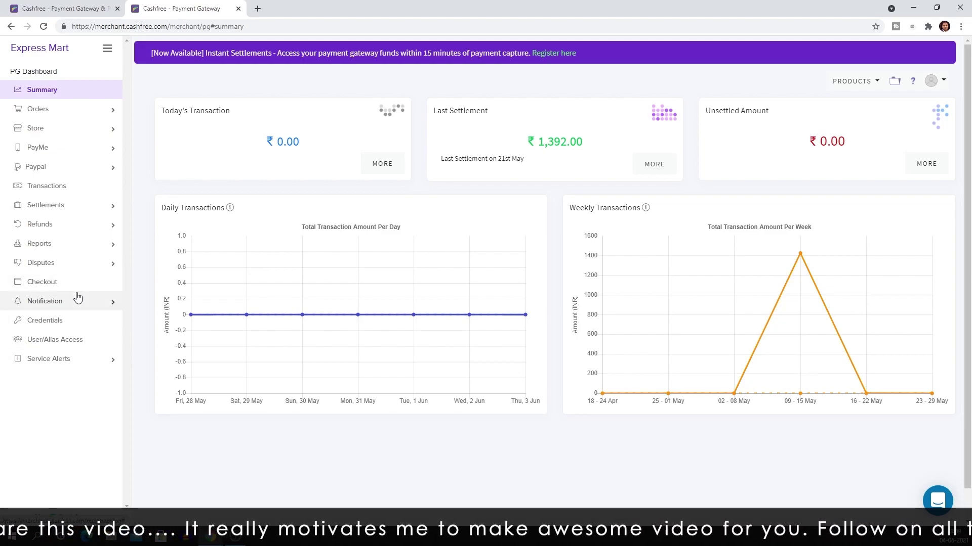
{"action": "left_click", "coordinate": [48, 167]}
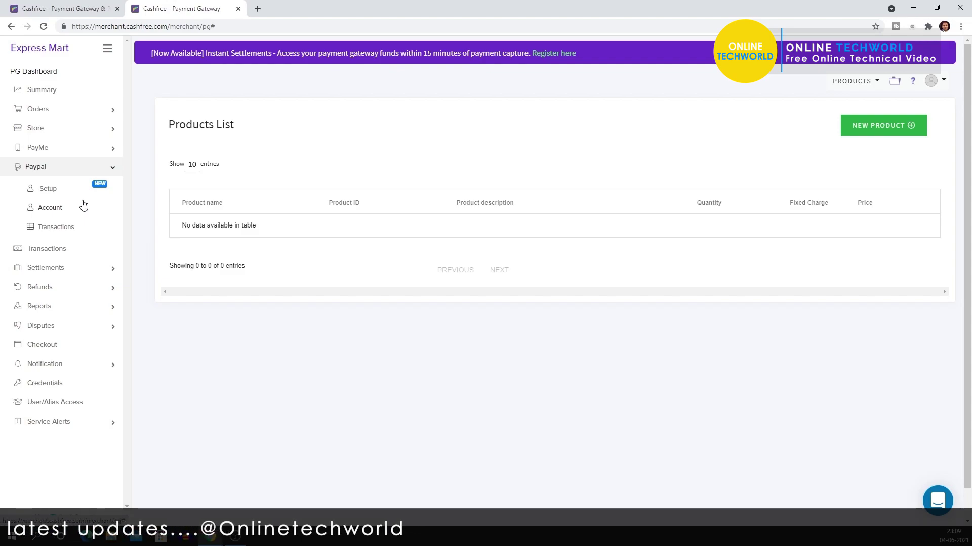
{"action": "left_click", "coordinate": [71, 385]}
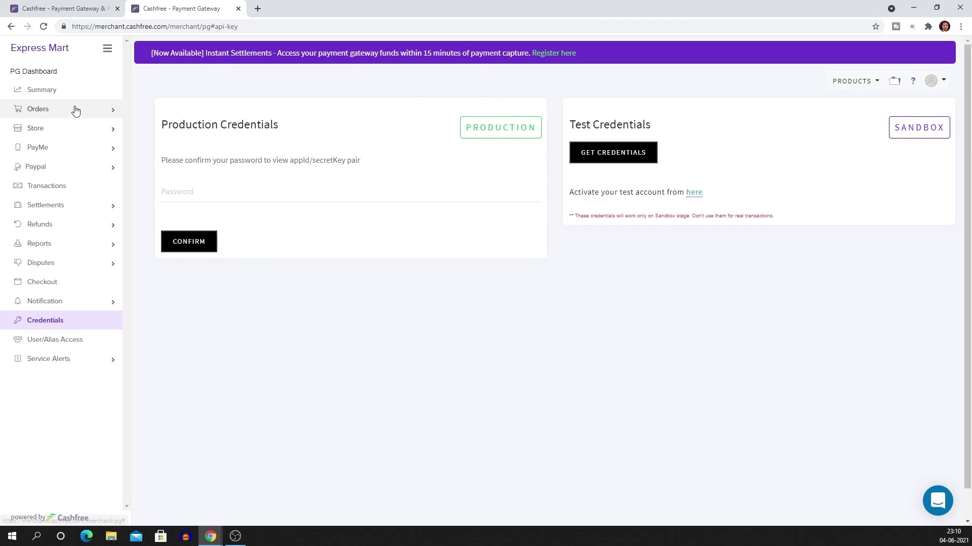
{"action": "left_click", "coordinate": [42, 90]}
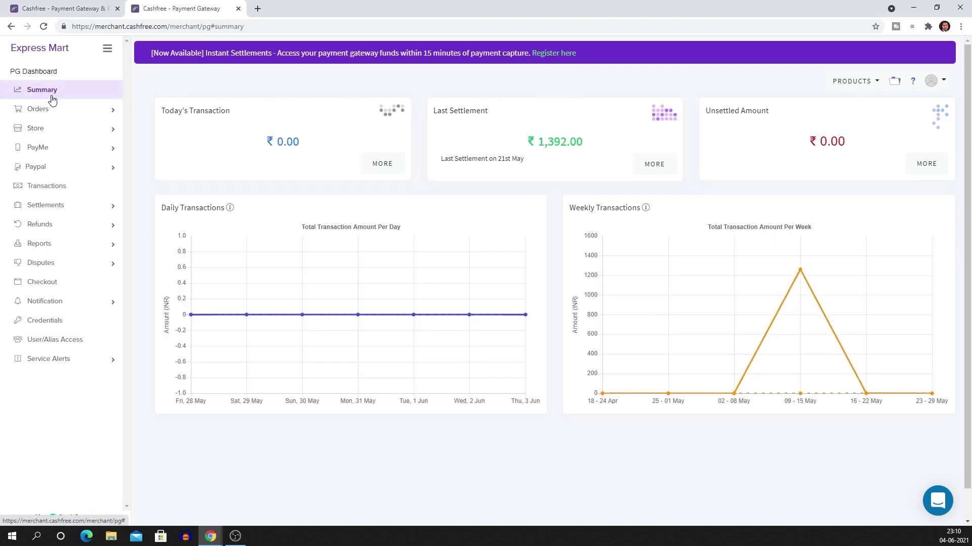